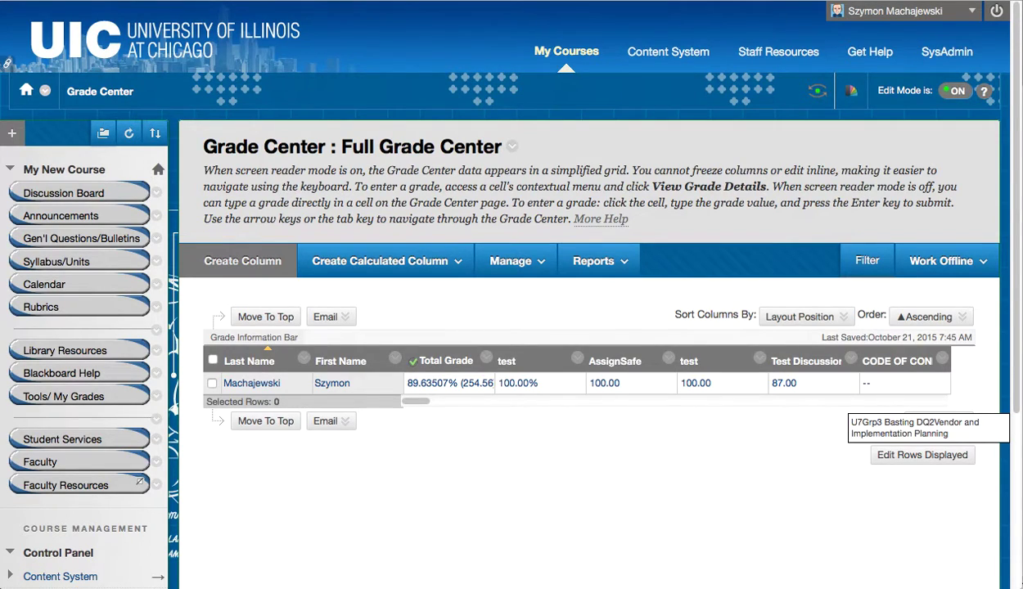
# Close the Full Grade Center's Manage menu after reading the weighted-total decimal places article
pyautogui.click(510, 260)
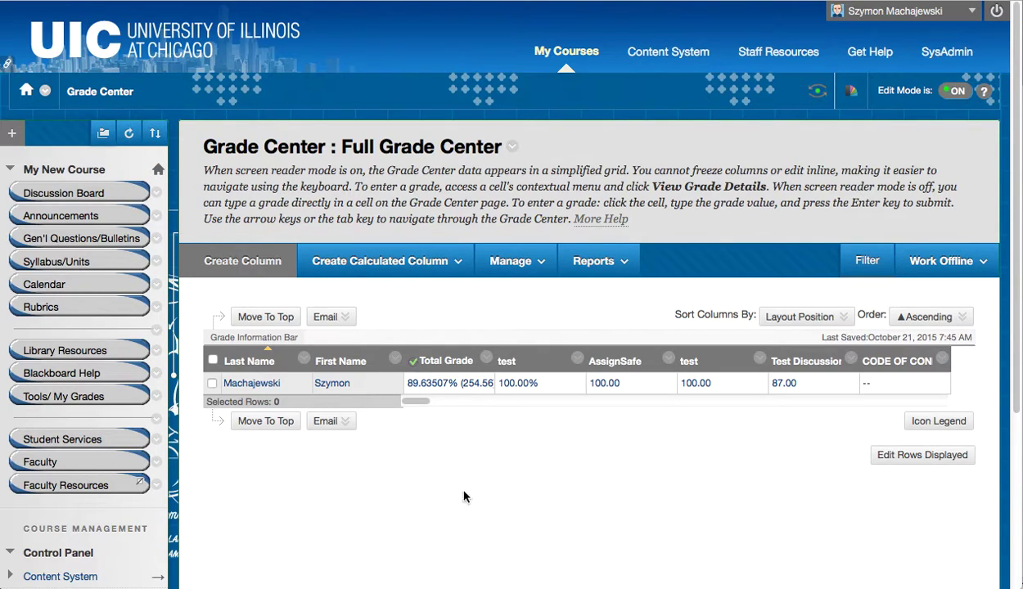
# Bring up the saved Student Preview My Grades screenshot showing a Total of 89.64%
pyautogui.click(741, 576)
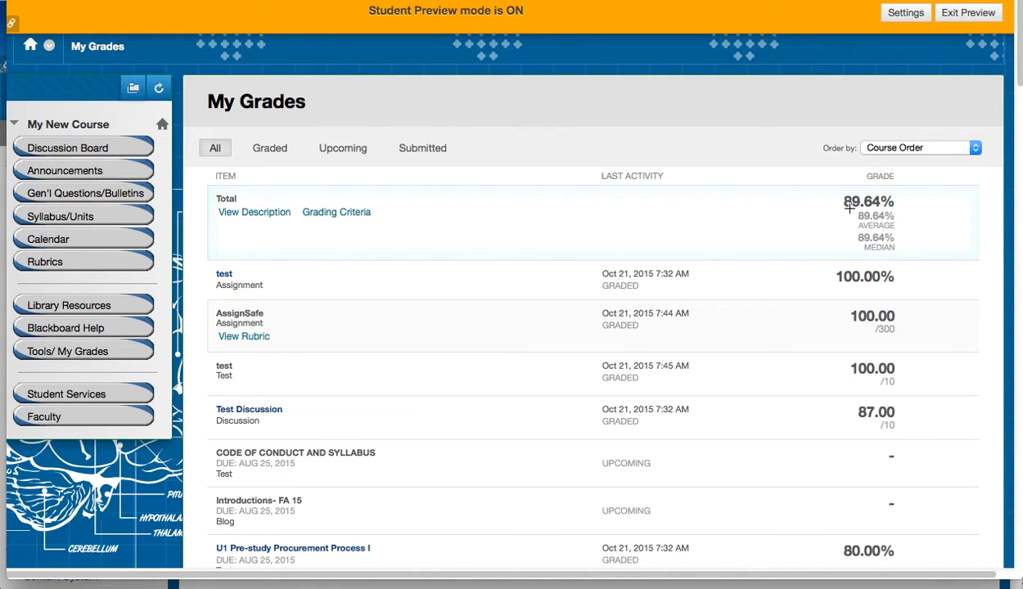
# Return to the Full Grade Center, where the Total Grade reads 89.63507% (254.56)
pyautogui.moveTo(591, 577)
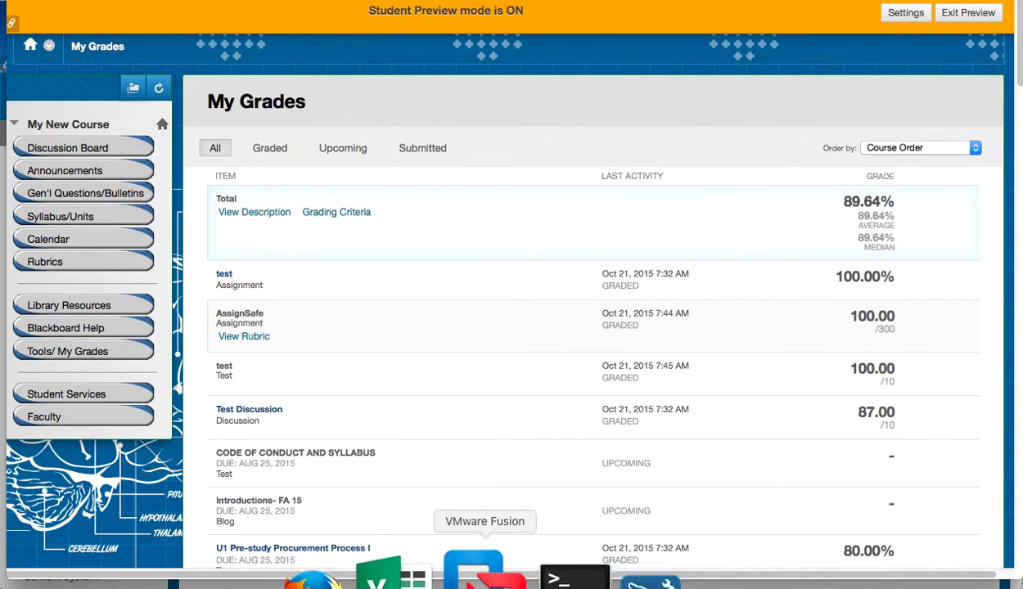
pyautogui.click(381, 572)
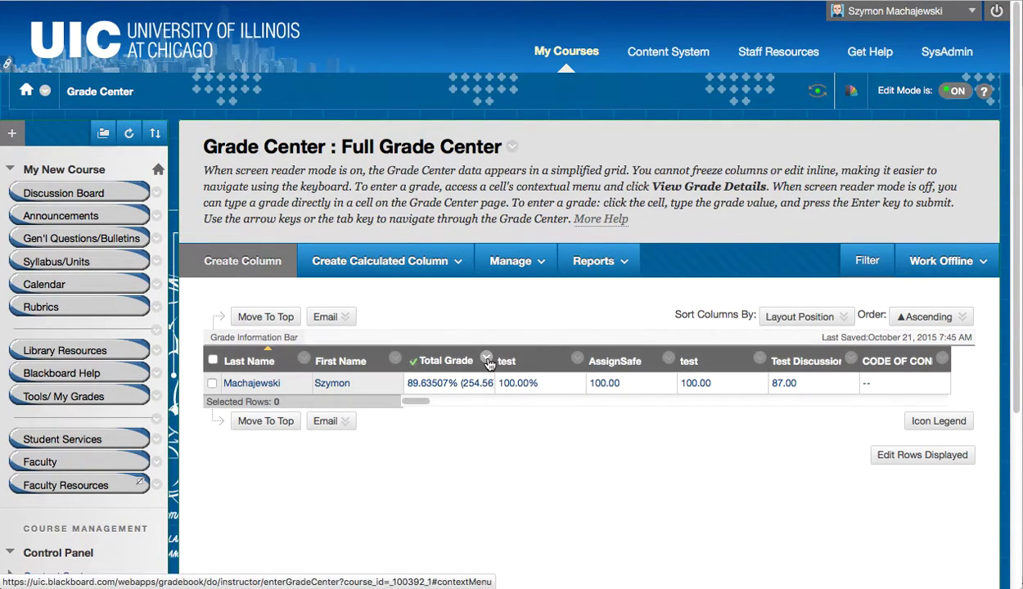
# Open the contextual menu on the Total Grade column header
pyautogui.click(487, 361)
pyautogui.click(501, 418)
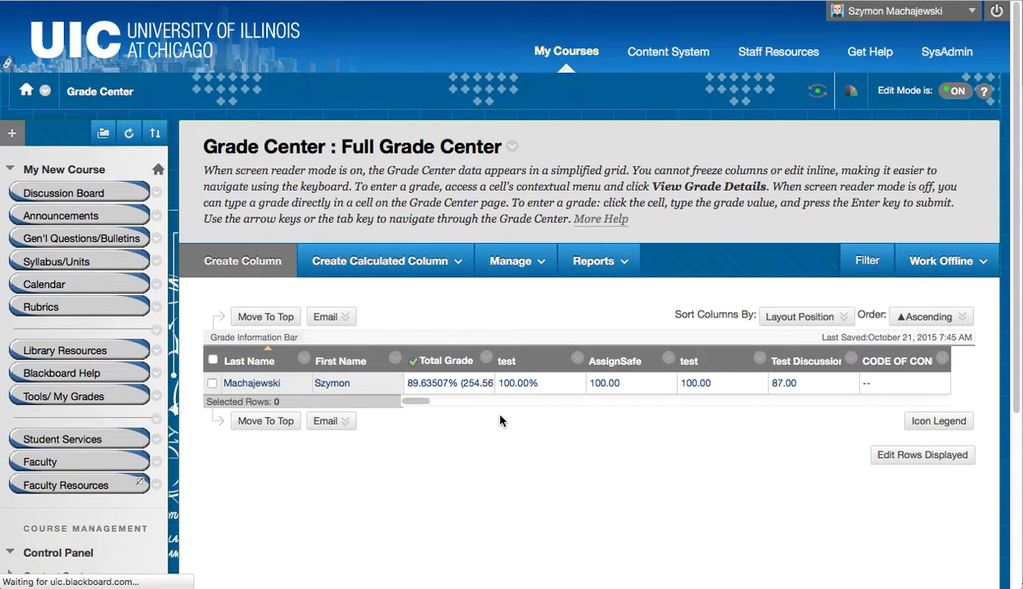
pyautogui.scroll(-10, 655, 353)
pyautogui.scroll(-5, 655, 354)
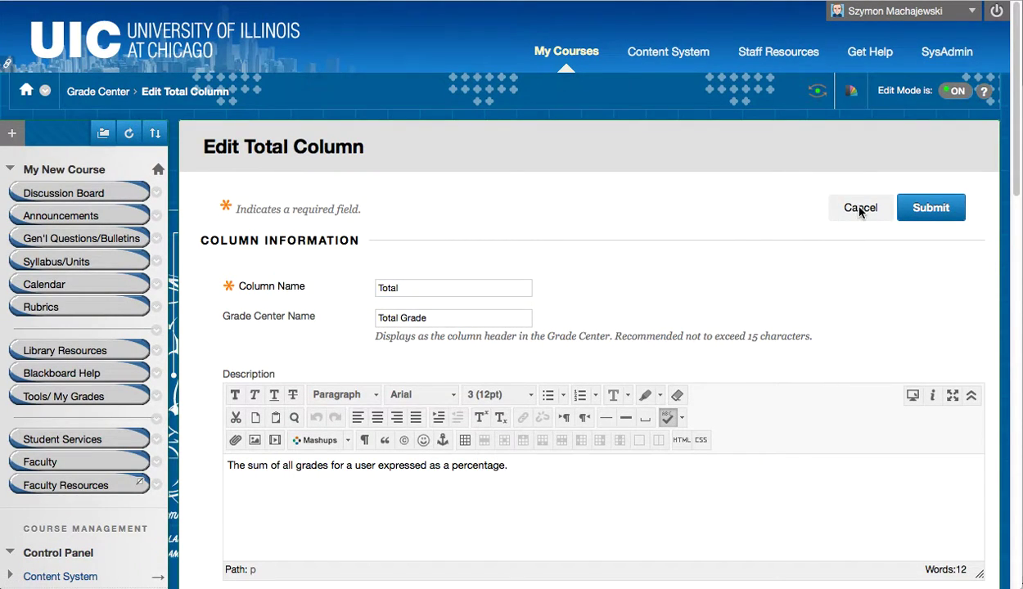
pyautogui.click(861, 209)
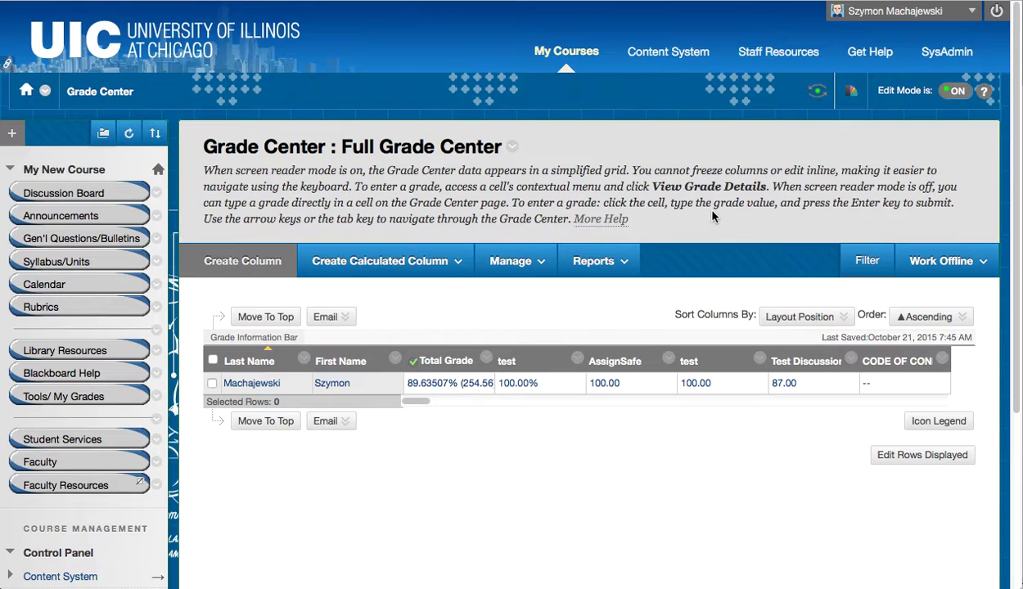
# Go to Work Offline > Download, then view the exported spreadsheet's 89.64% Total Grade in Excel
pyautogui.click(933, 260)
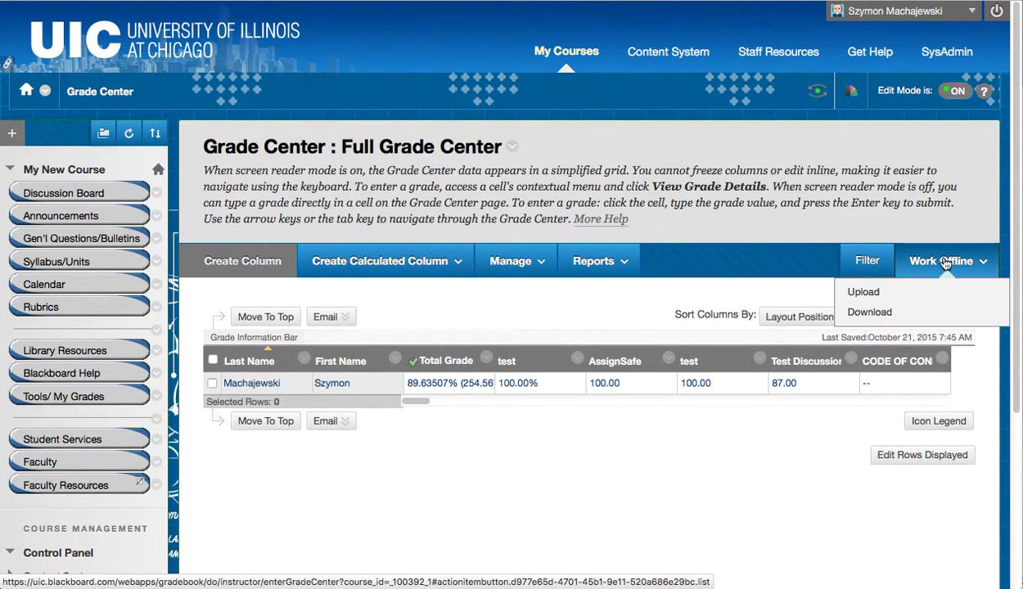
pyautogui.click(870, 313)
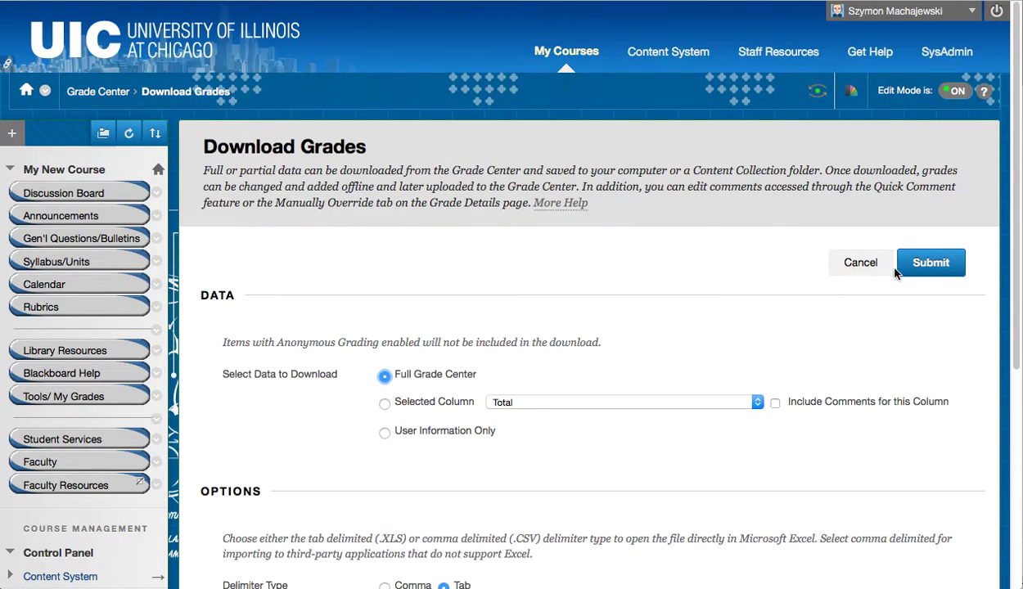
pyautogui.moveTo(608, 583)
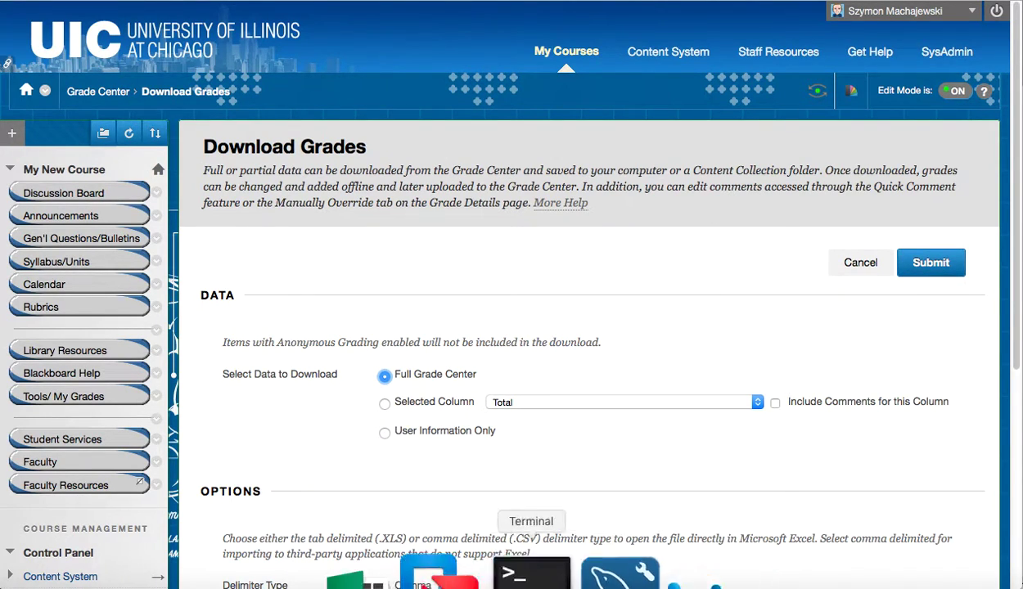
pyautogui.click(429, 577)
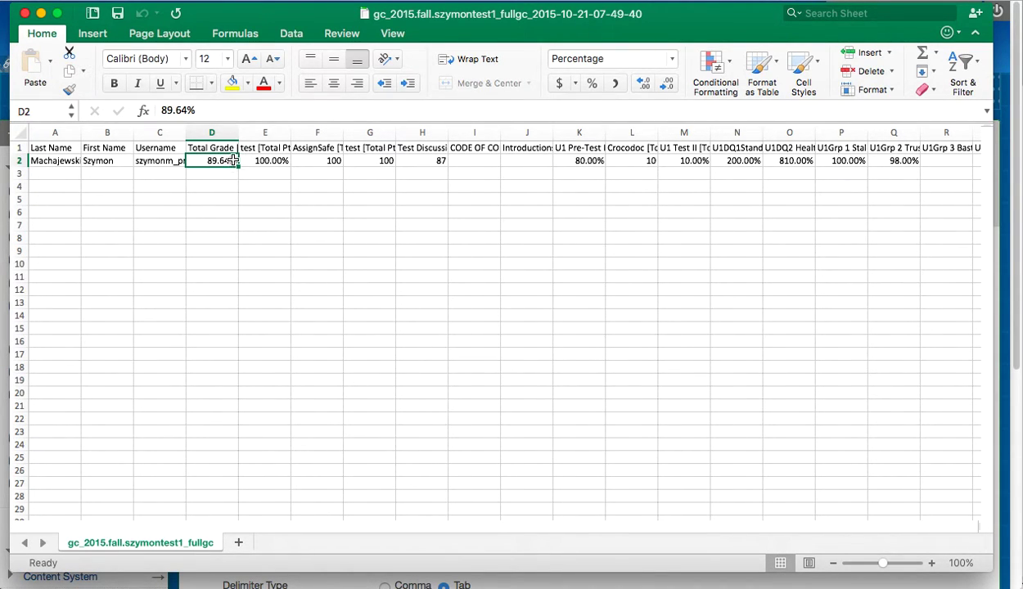
# Move the My Grades screenshot down beside the Excel sheet to compare both 89.64% totals
pyautogui.moveTo(456, 577)
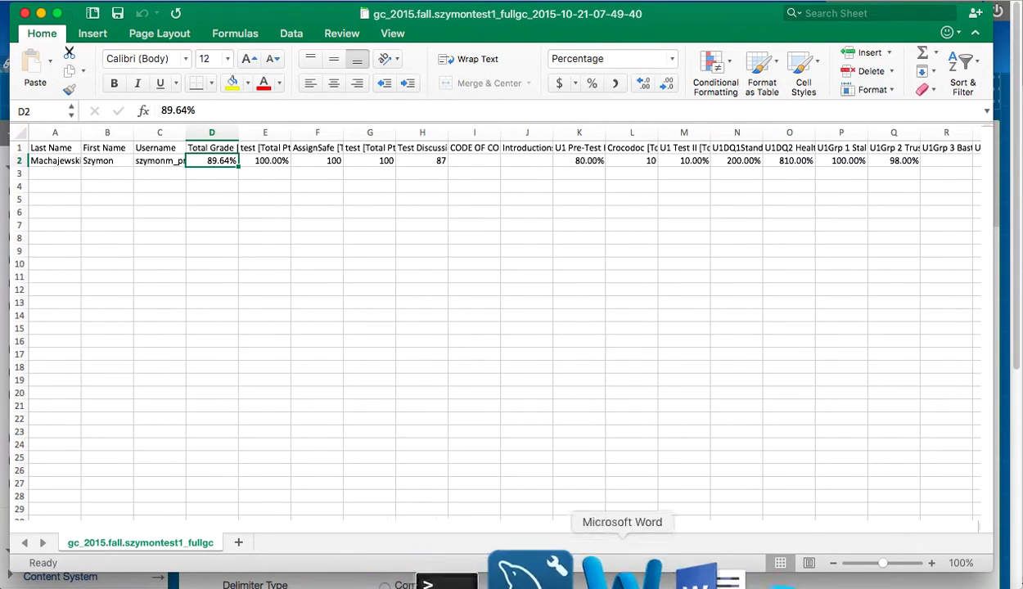
pyautogui.press('super+Tab')
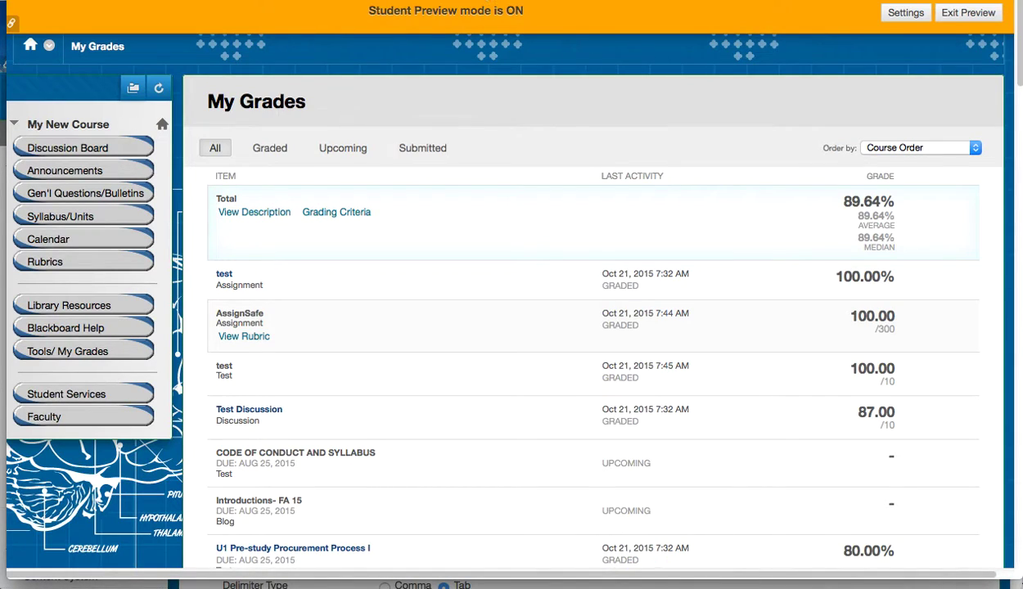
pyautogui.moveTo(328, 8); pyautogui.dragTo(283, 208)
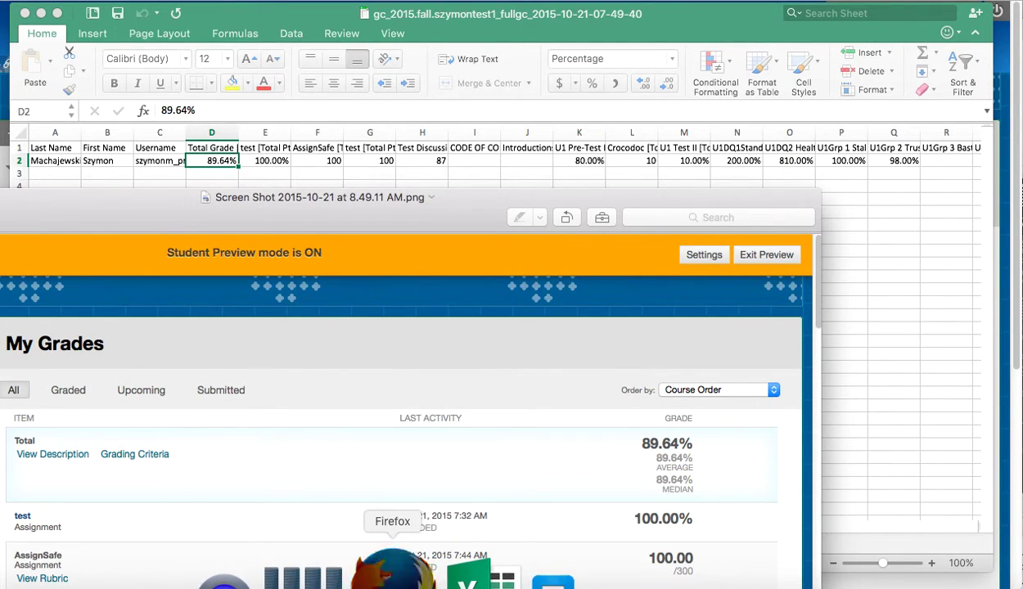
# Return to the Download Grades page with Full Grade Center chosen as the data
pyautogui.click(393, 577)
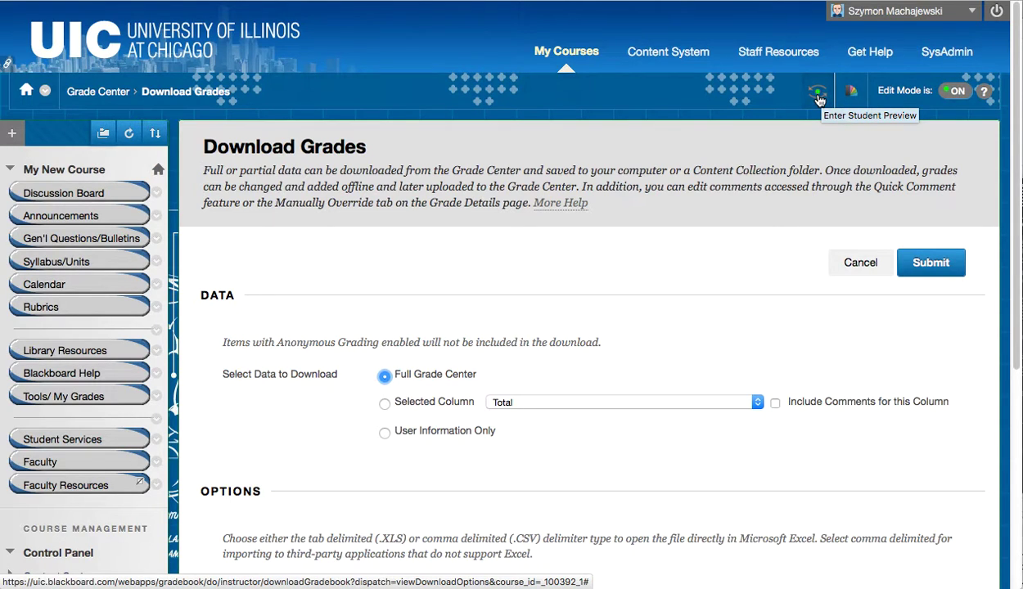
# Enter Student Preview and open Tools > My Grades, showing a Total of 89.64%
pyautogui.click(817, 96)
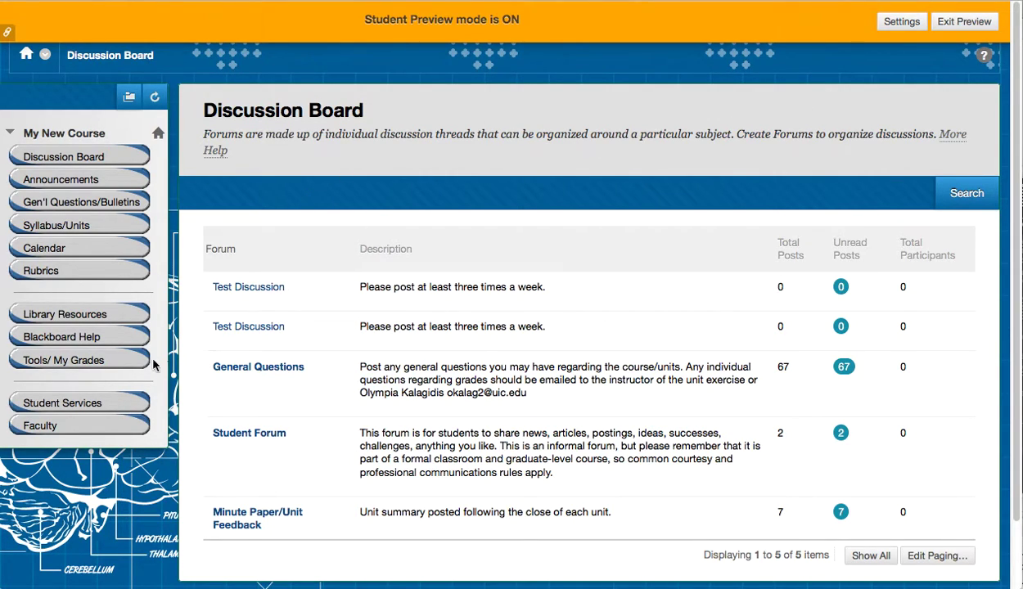
pyautogui.click(56, 364)
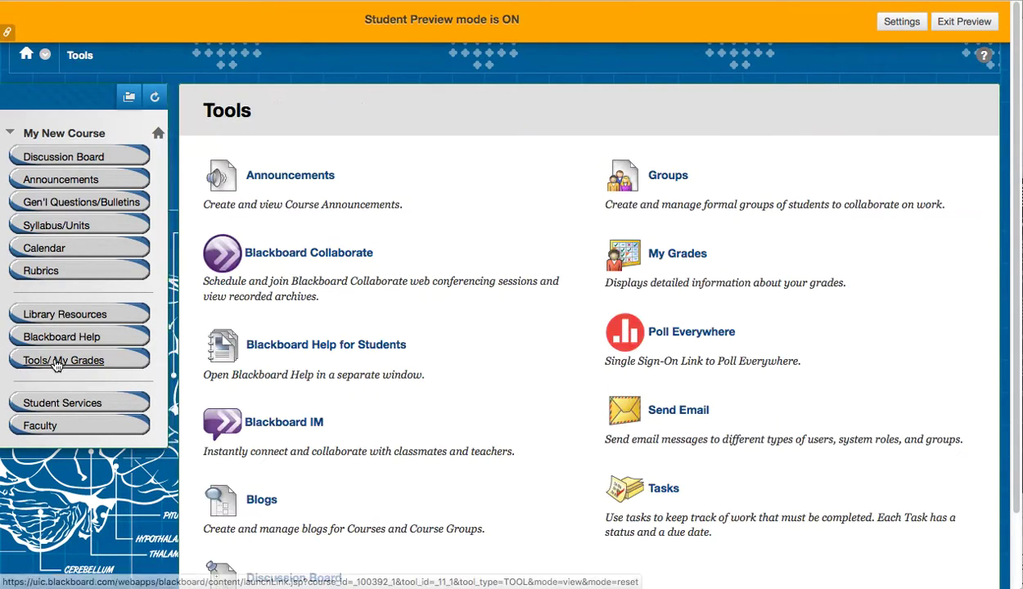
pyautogui.click(680, 256)
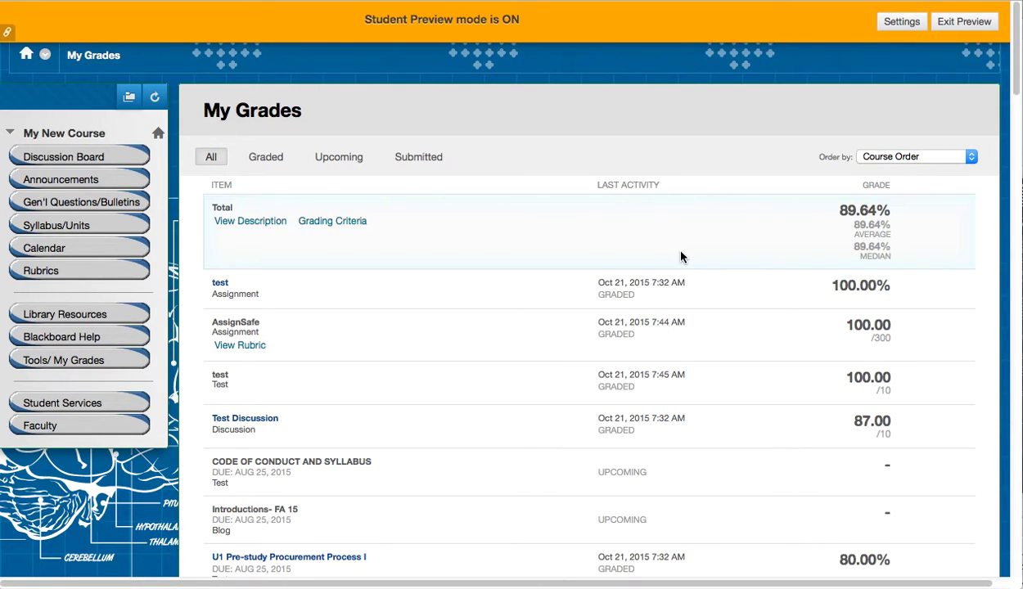
# Review Student Preview Settings twice without changes, then exit preview to the instructor Discussion Board
pyautogui.click(901, 23)
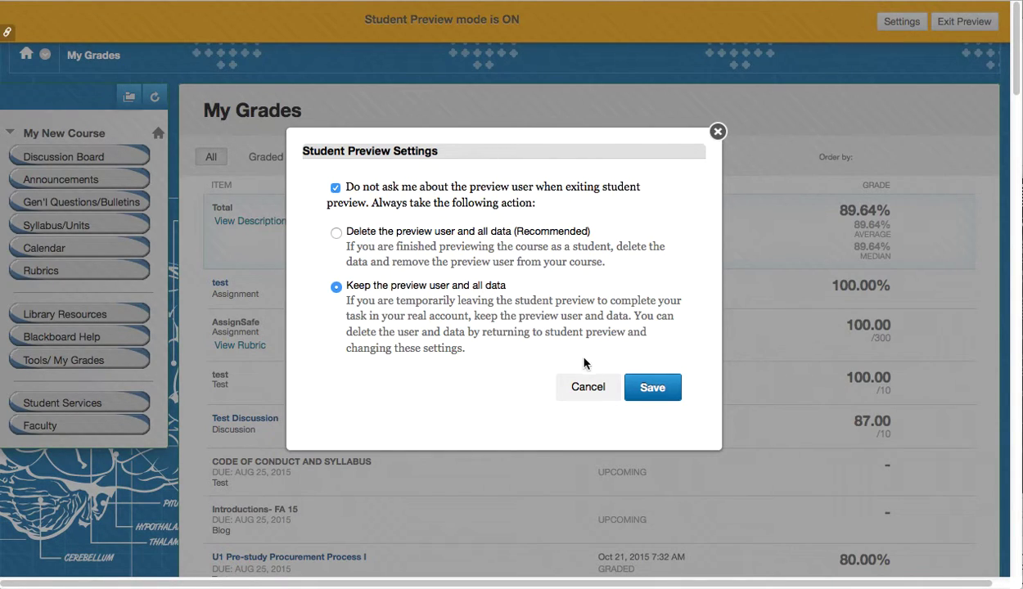
pyautogui.click(588, 384)
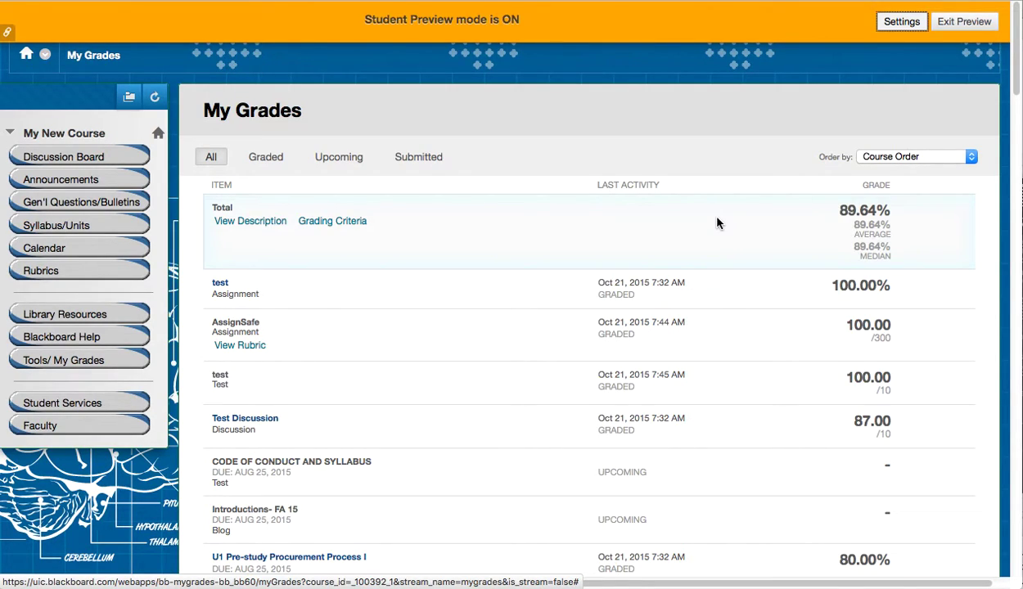
pyautogui.click(903, 25)
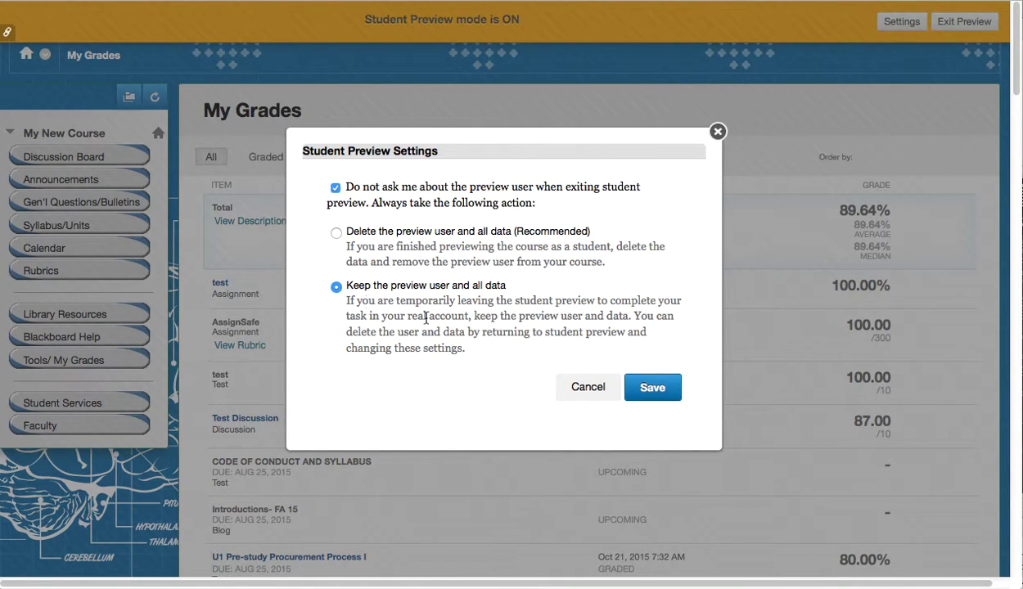
pyautogui.click(561, 379)
pyautogui.click(973, 22)
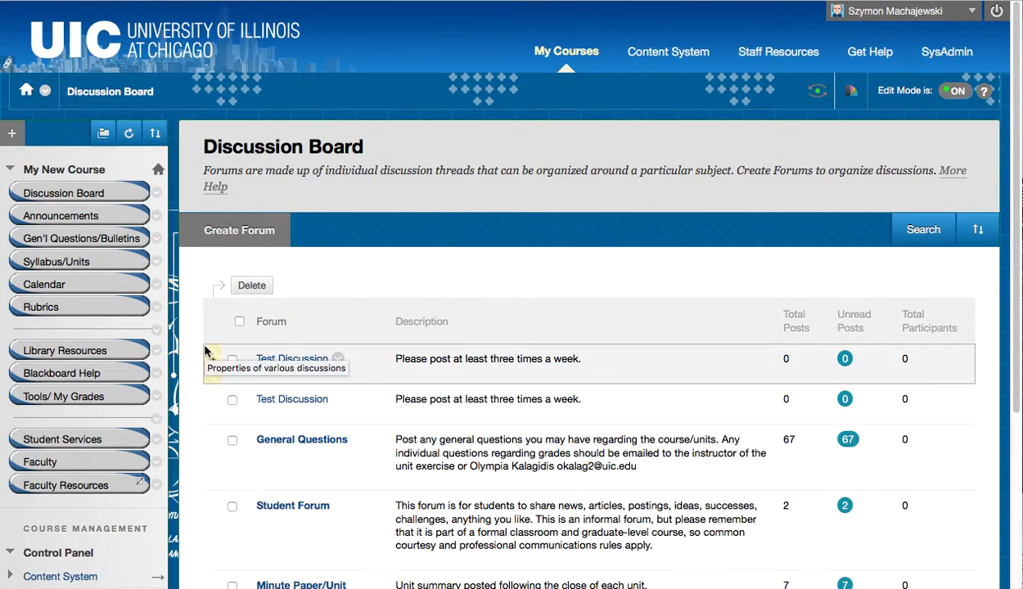
# Go back to the Grade Center and confirm the Total Grade still reads 89.63507%
pyautogui.scroll(-5, 207, 352)
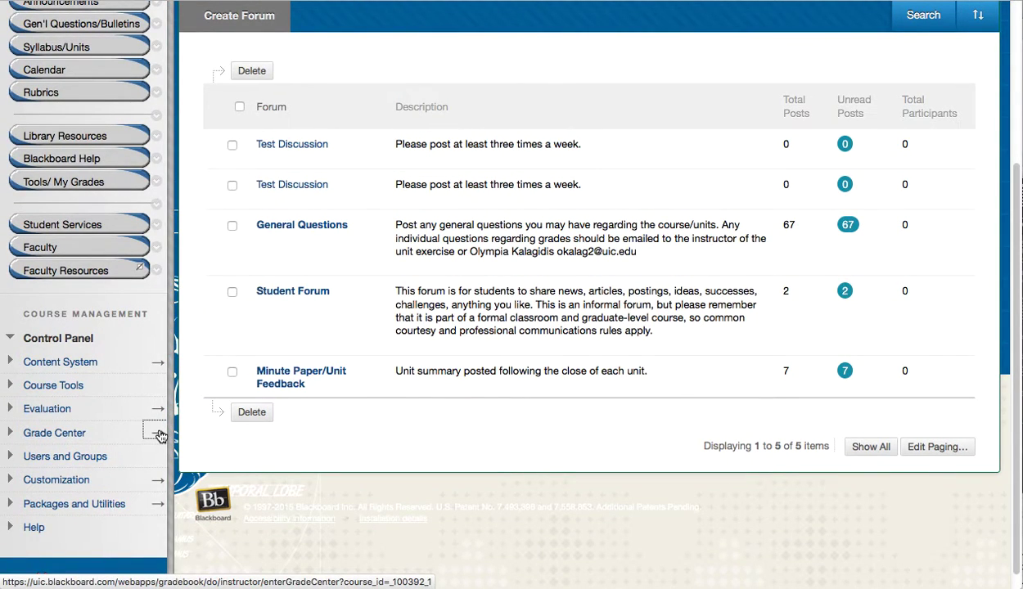
pyautogui.click(158, 434)
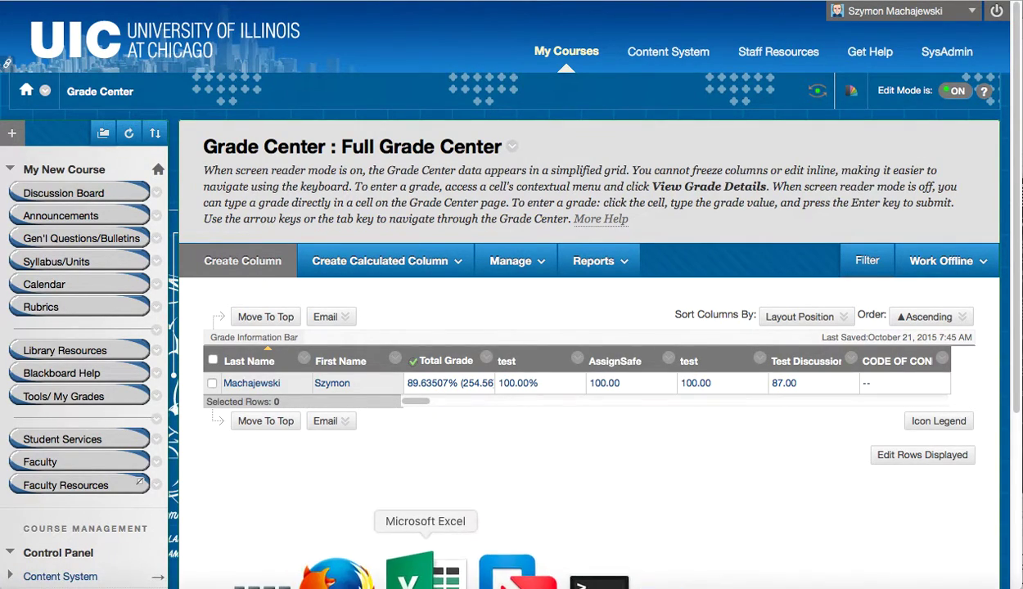
# Bring the downloaded grade spreadsheet forward and move it aside so the Grade Center shows behind it
pyautogui.click(422, 573)
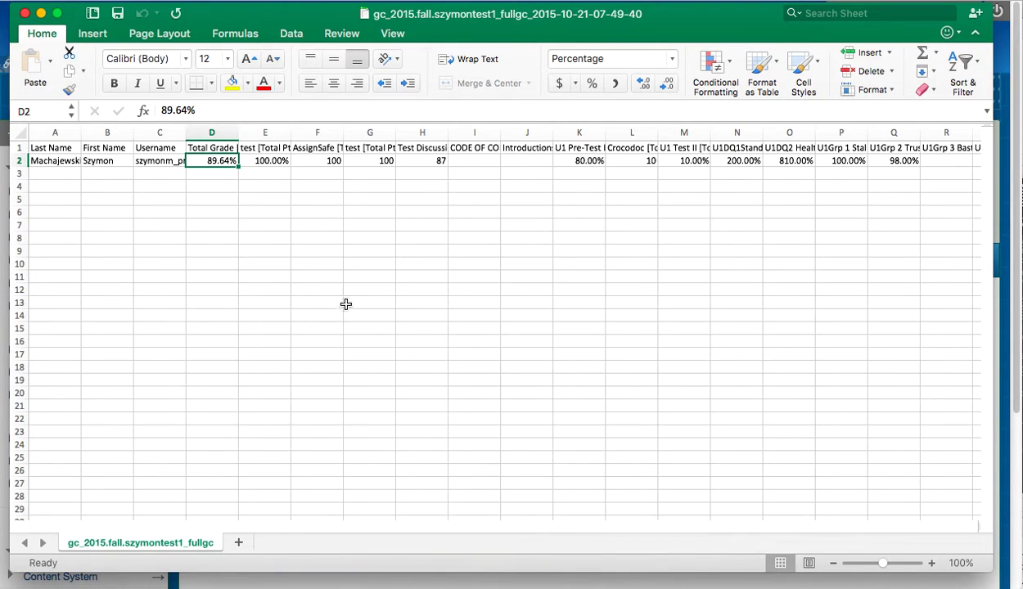
pyautogui.moveTo(293, 18); pyautogui.dragTo(335, 325)
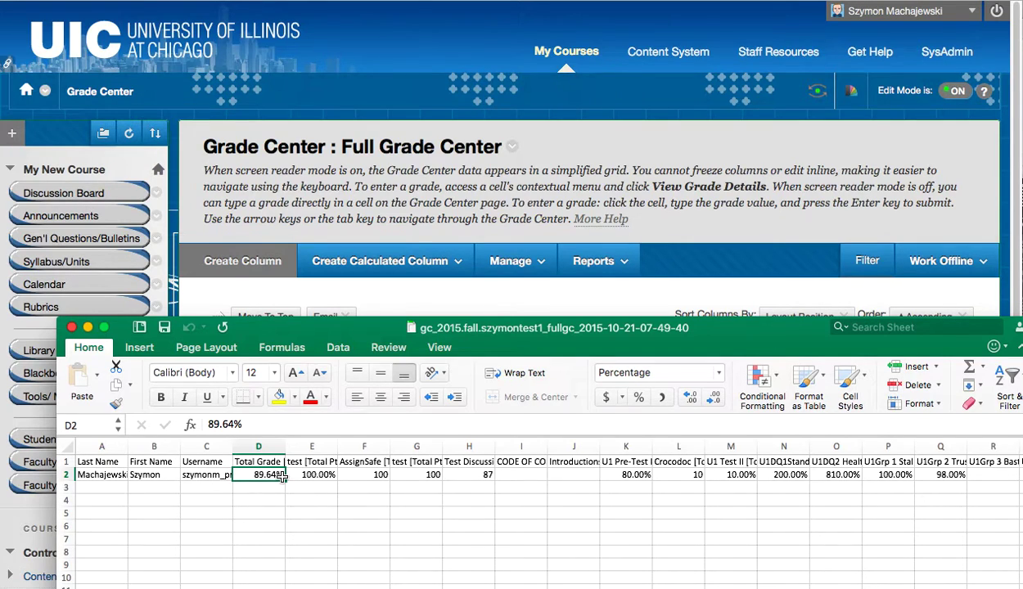
# Return to the Grade Center and open Grading Schemas from the Manage menu
pyautogui.click(433, 291)
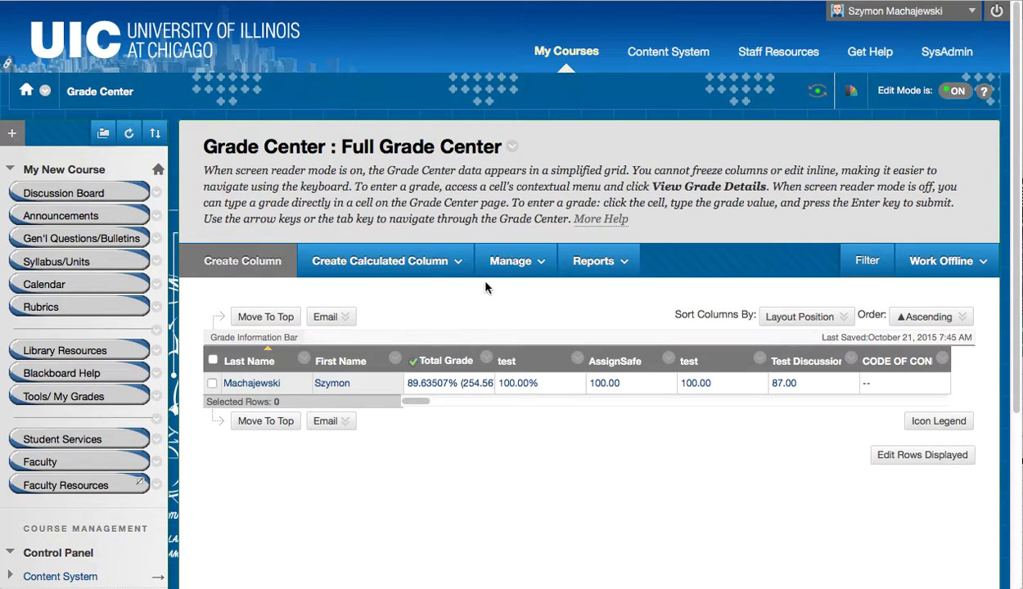
pyautogui.click(513, 274)
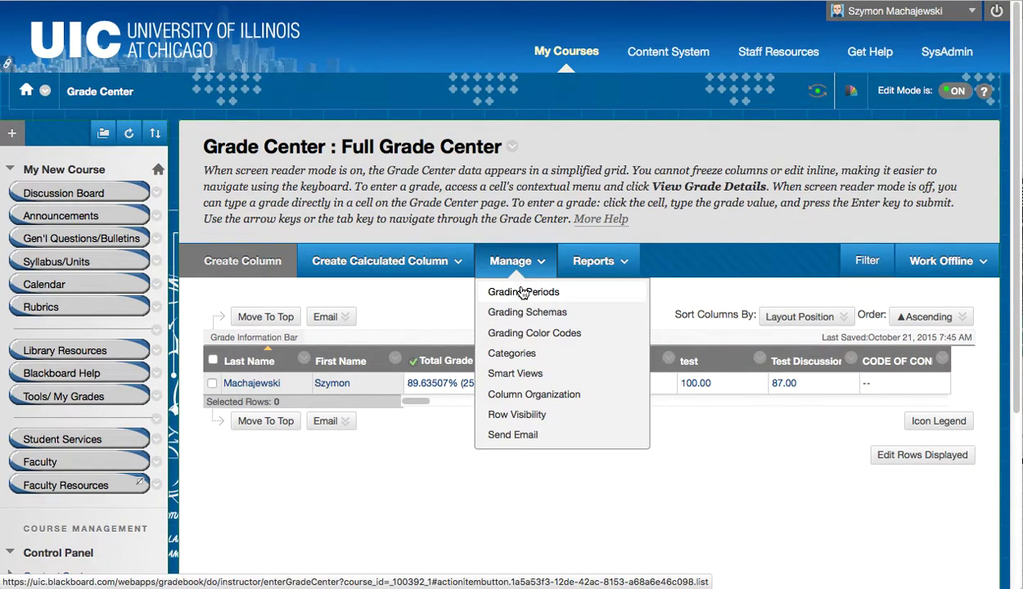
pyautogui.click(538, 314)
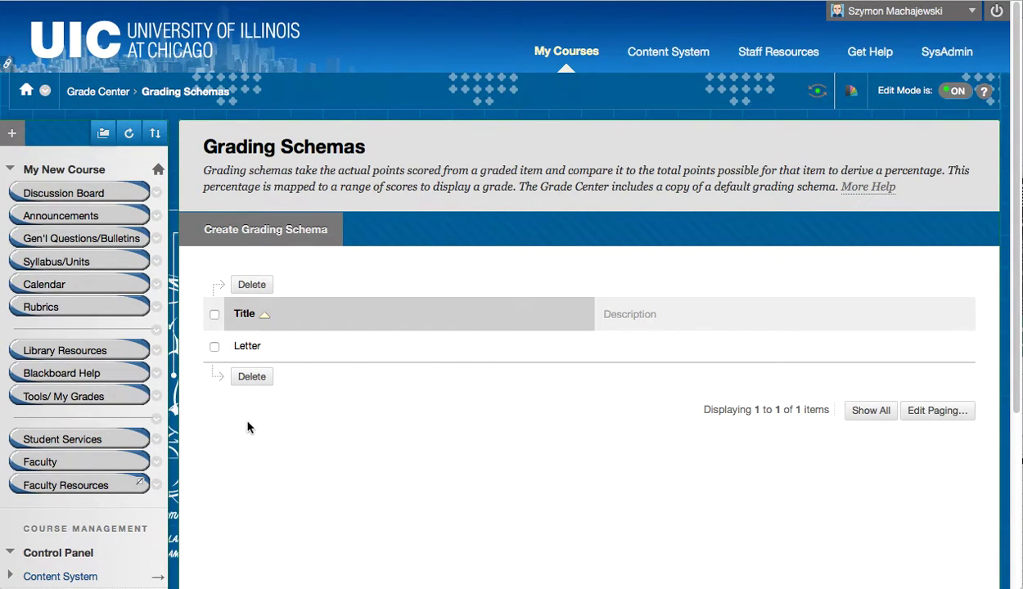
# Open the Letter schema for editing and scroll to its mapping table showing B+ for 87–90%
pyautogui.click(271, 347)
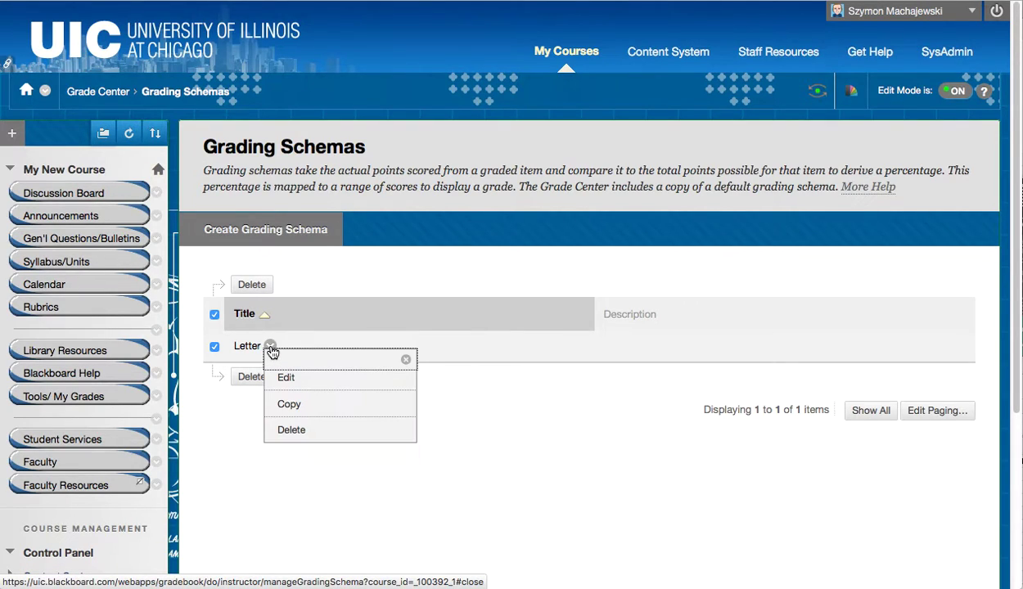
pyautogui.click(288, 378)
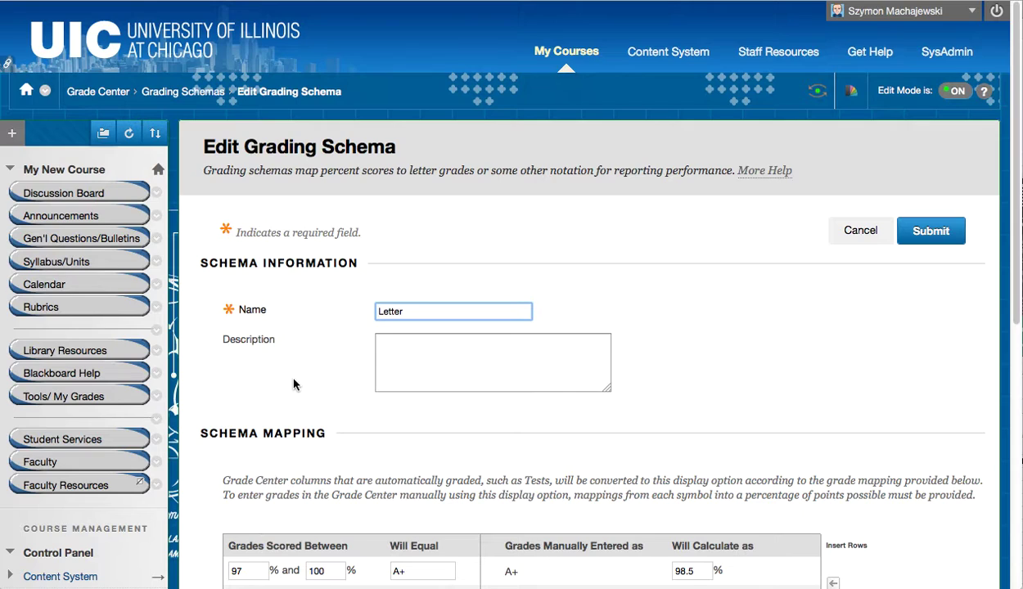
pyautogui.scroll(-5, 701, 267)
pyautogui.scroll(-2, 767, 273)
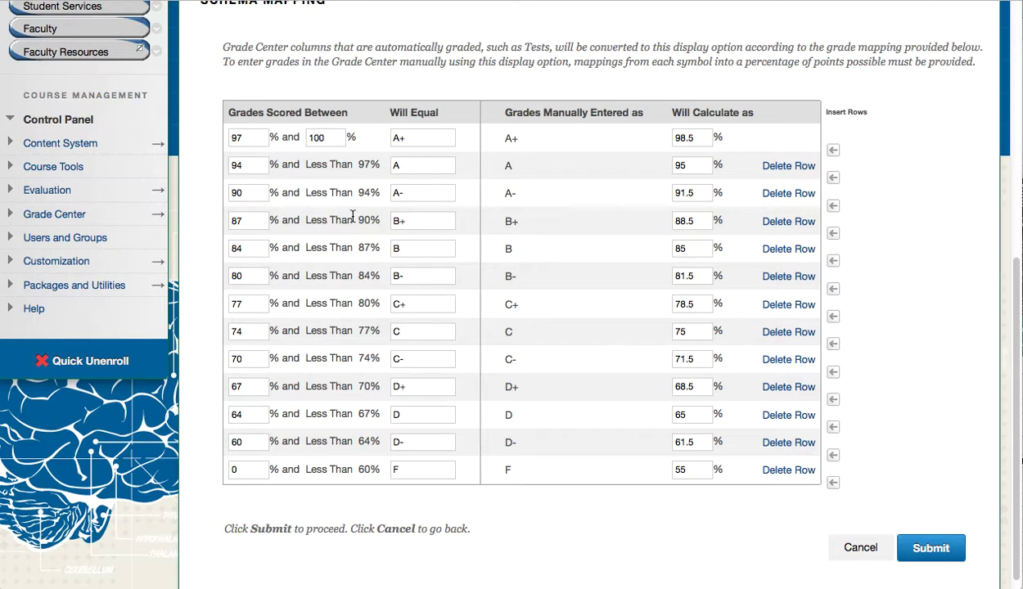
# Cancel the Letter schema edit, go back to the Full Grade Center and open the Total Grade column's options
pyautogui.click(851, 549)
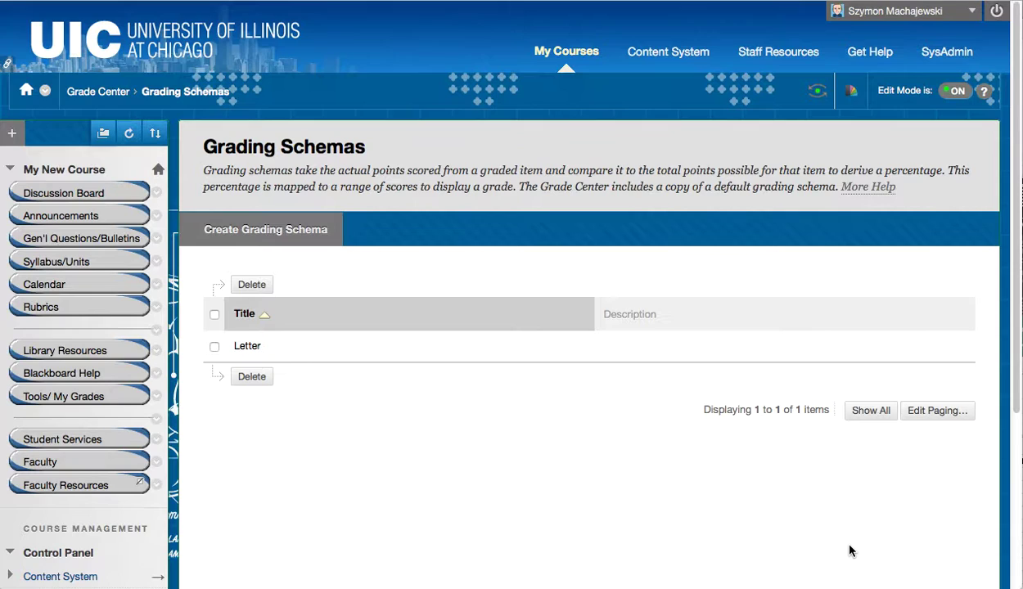
pyautogui.scroll(-5, 481, 327)
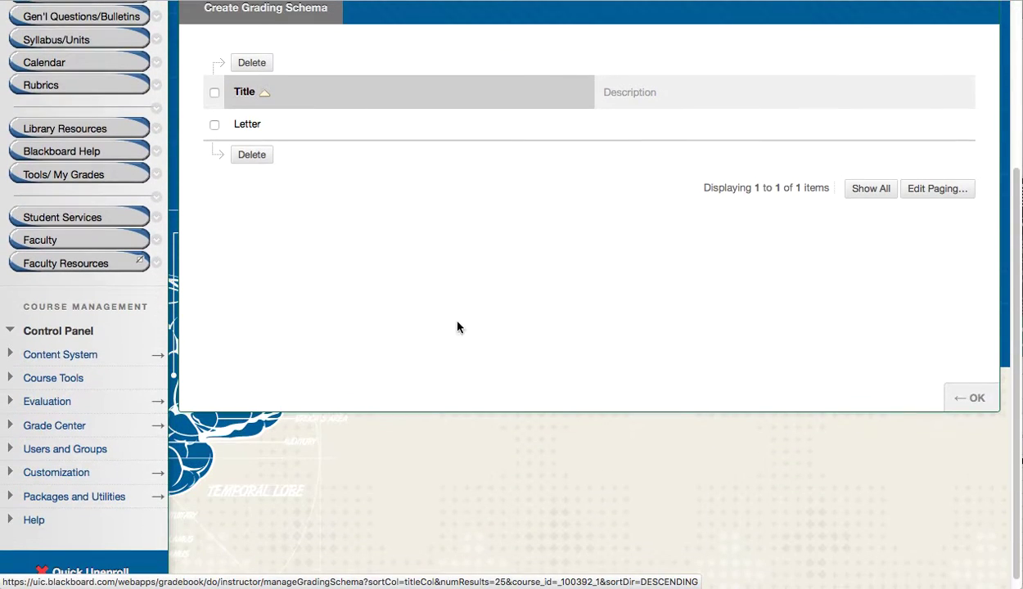
pyautogui.click(159, 426)
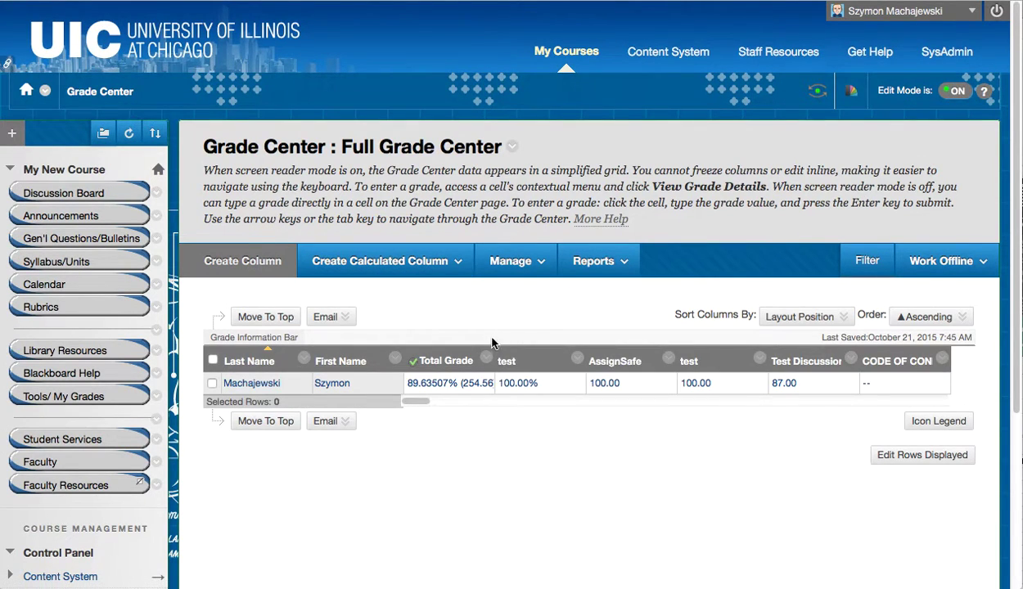
pyautogui.click(486, 360)
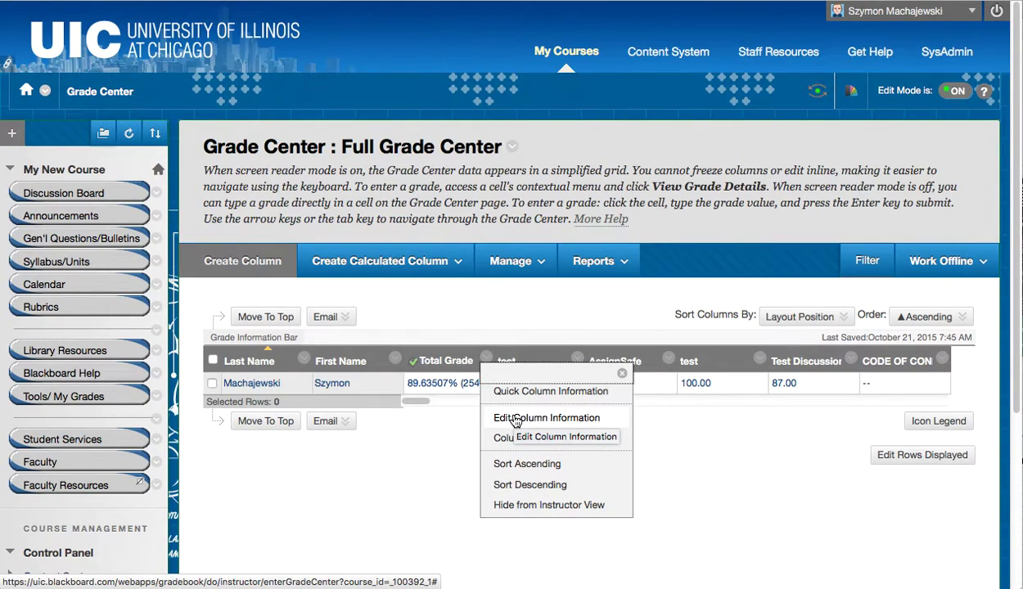
# Edit the Total column to use Letter as primary display and Percentage as secondary display
pyautogui.click(515, 419)
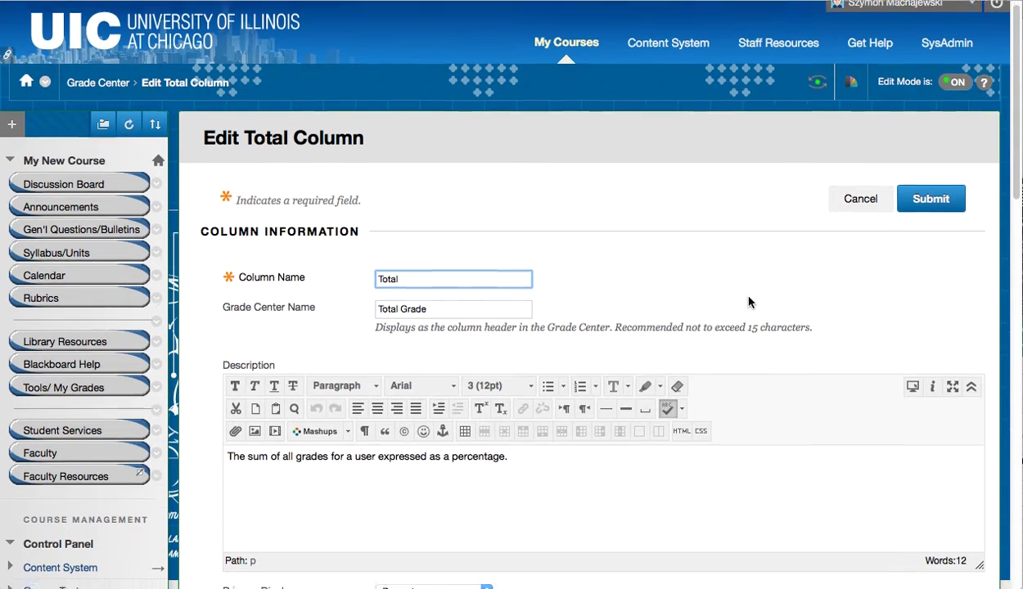
pyautogui.scroll(-5, 747, 301)
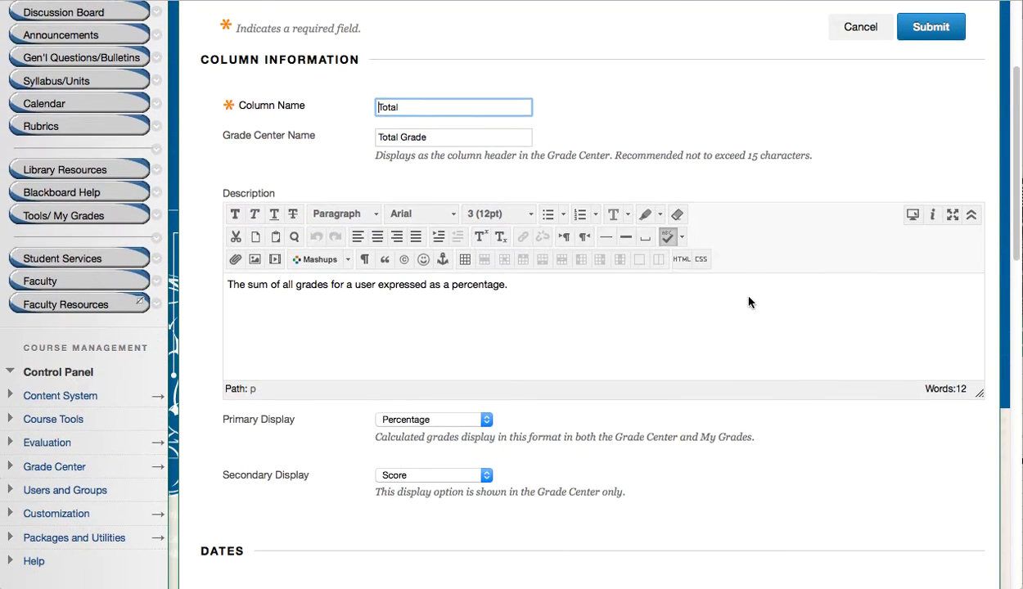
pyautogui.click(484, 420)
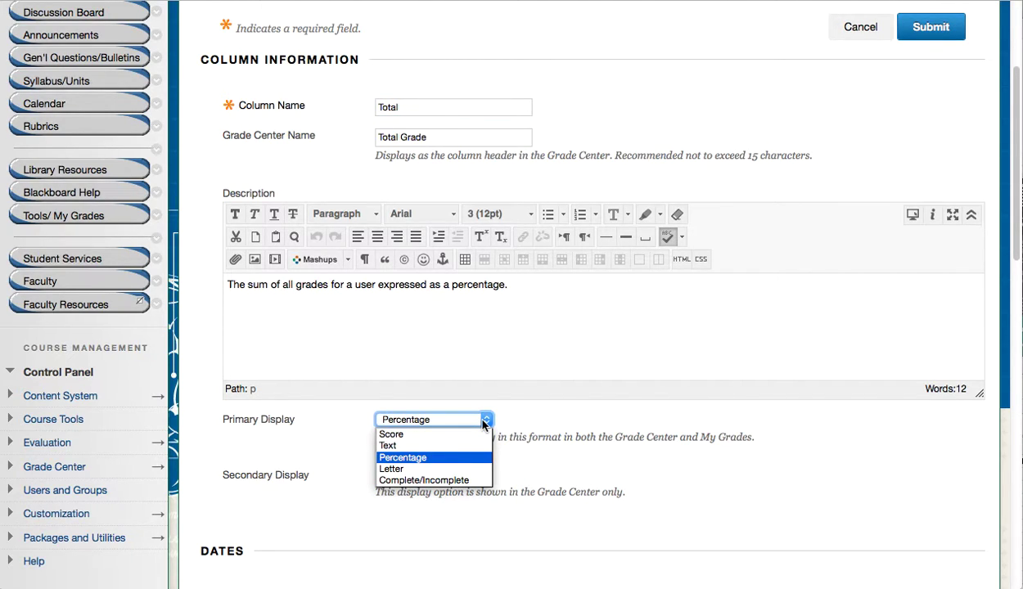
pyautogui.click(469, 469)
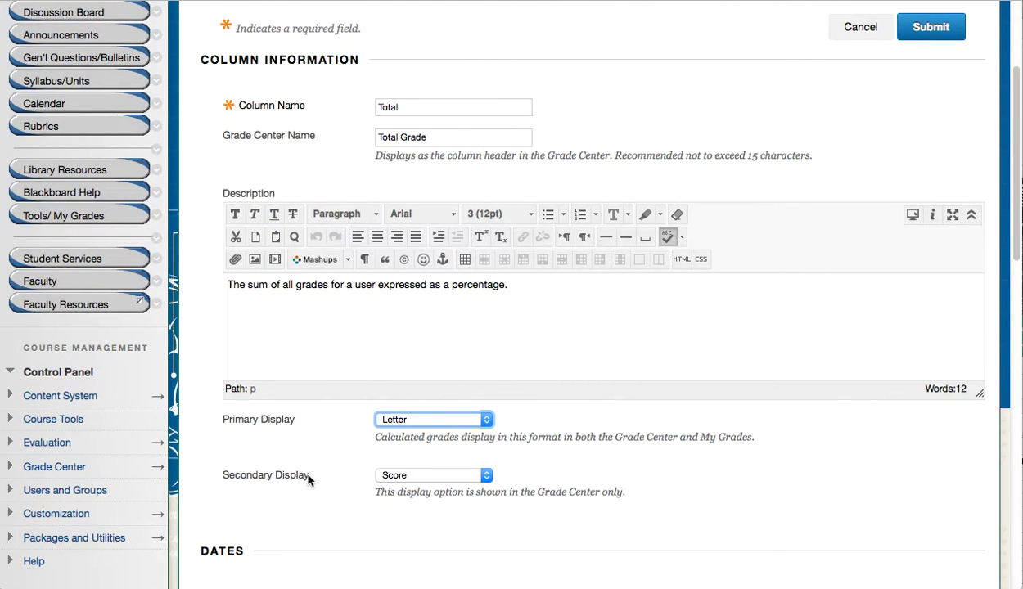
pyautogui.click(437, 476)
pyautogui.click(439, 527)
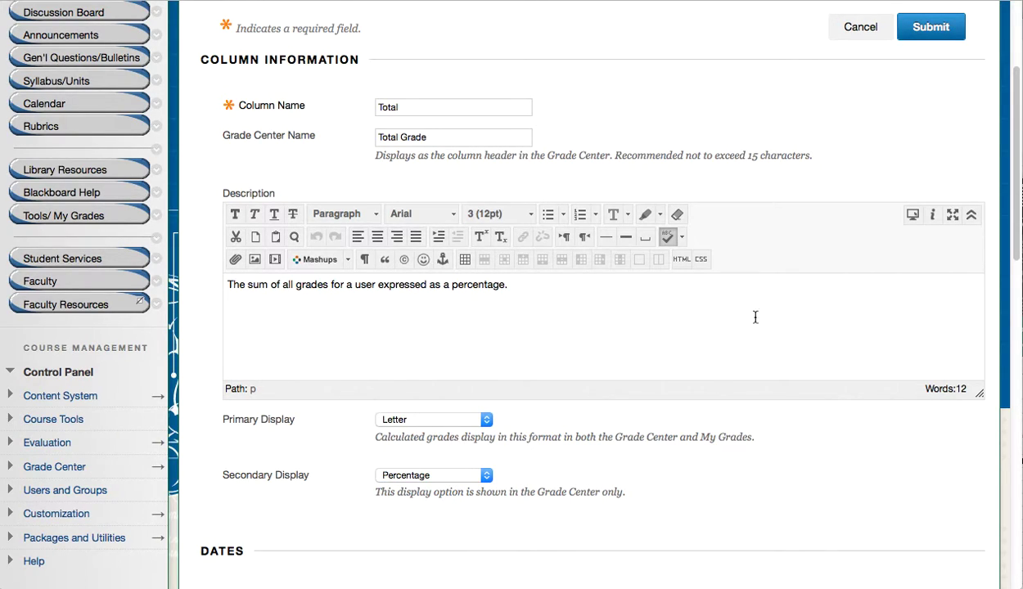
# Save the Total column so it reads B+ (89.63507%), then switch on Student Preview
pyautogui.click(923, 37)
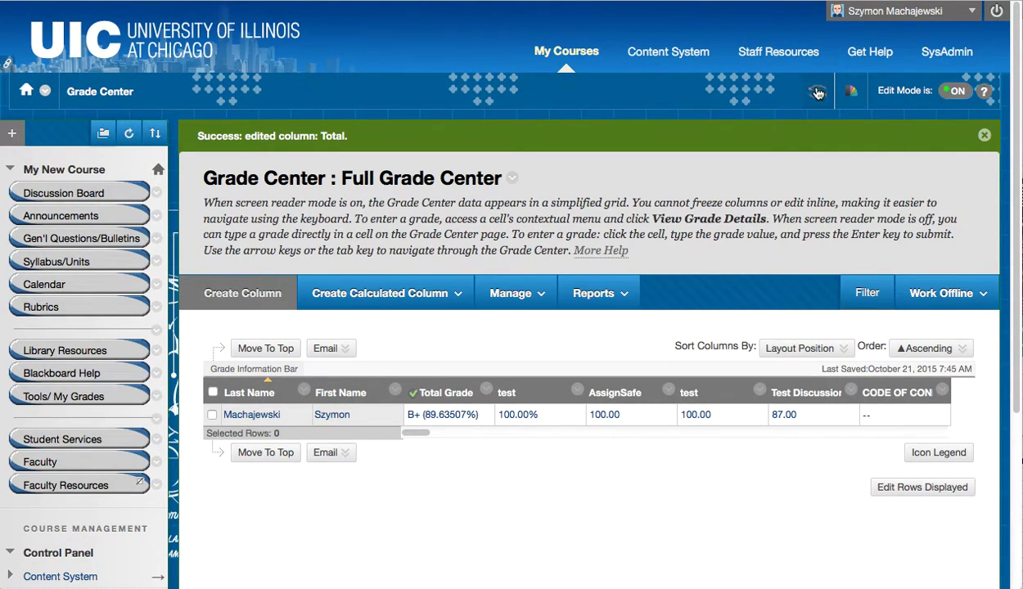
pyautogui.click(816, 90)
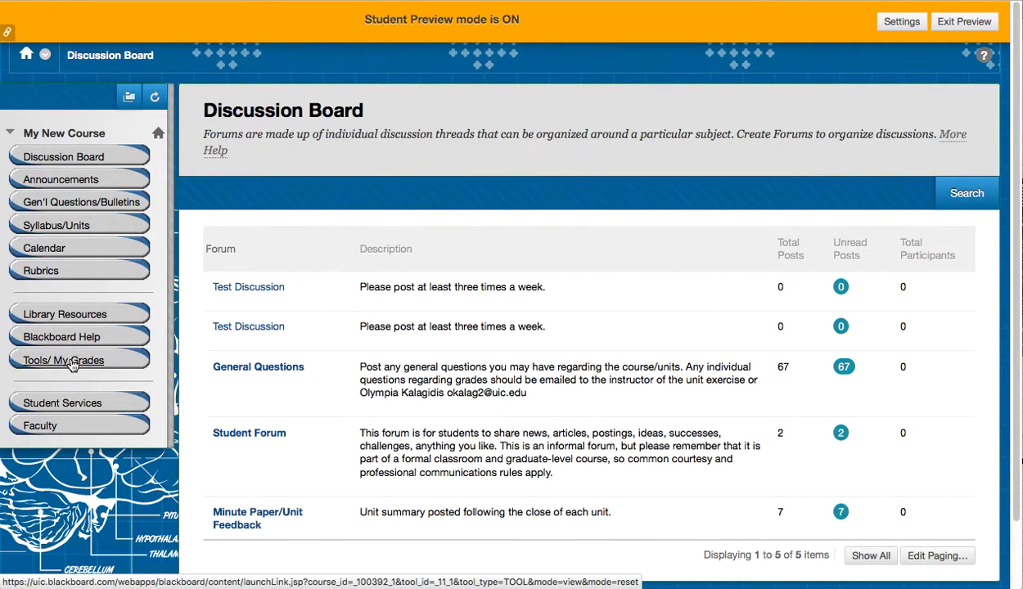
# Open My Grades from the student Tools page to see the Total as B+ with 89.64%
pyautogui.click(82, 360)
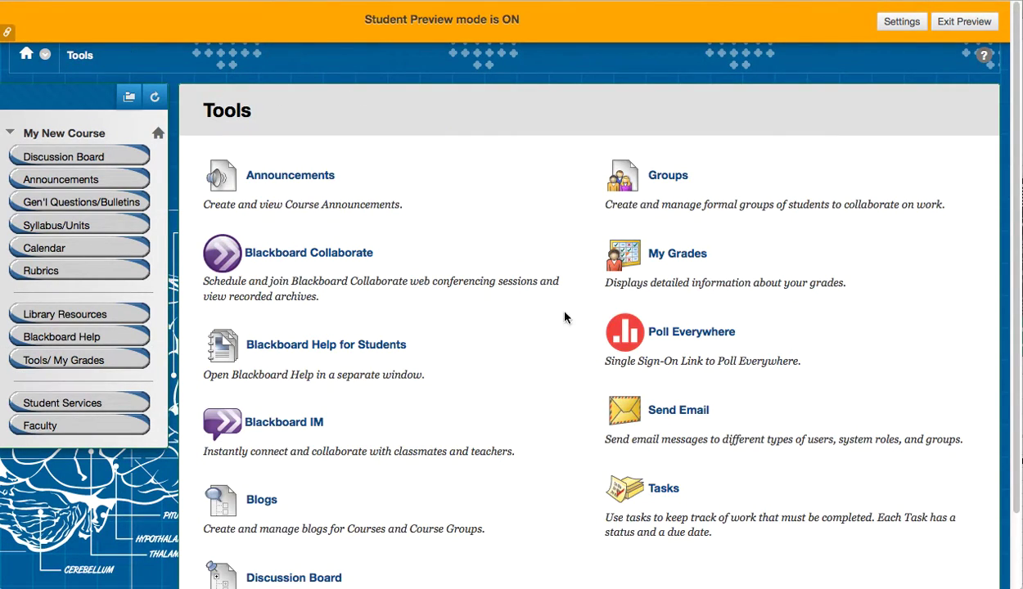
pyautogui.click(686, 259)
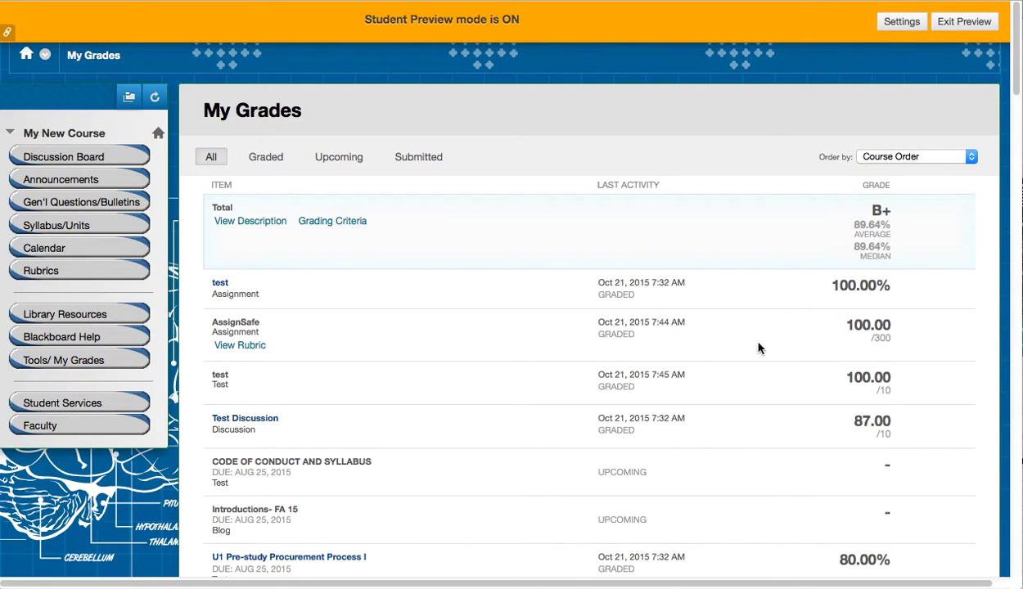
# Bring the Excel spreadsheet forward to compare its 89.64% Total Grade with the B+ total
pyautogui.moveTo(548, 583)
pyautogui.click(421, 575)
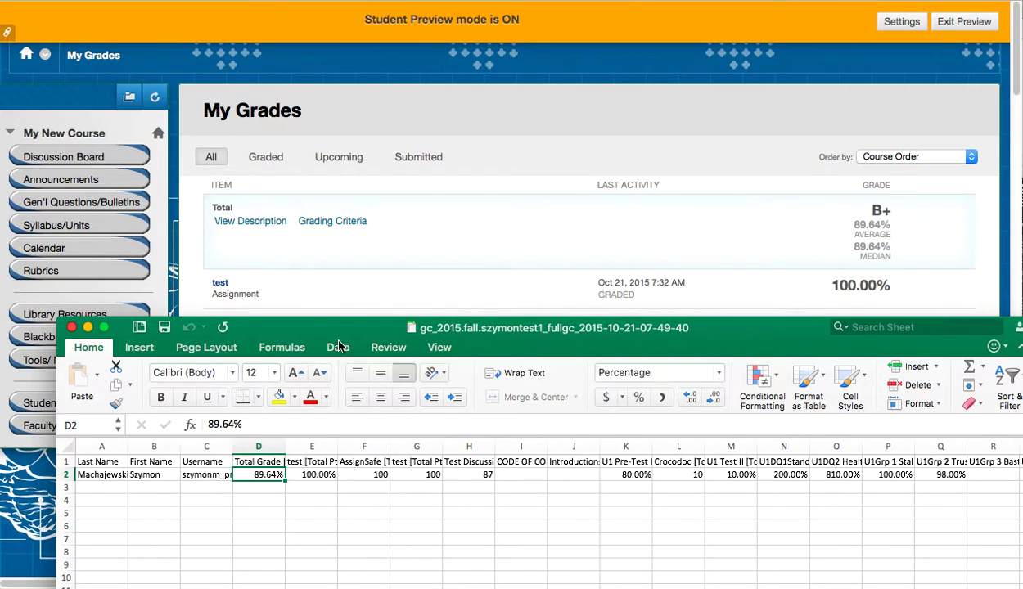